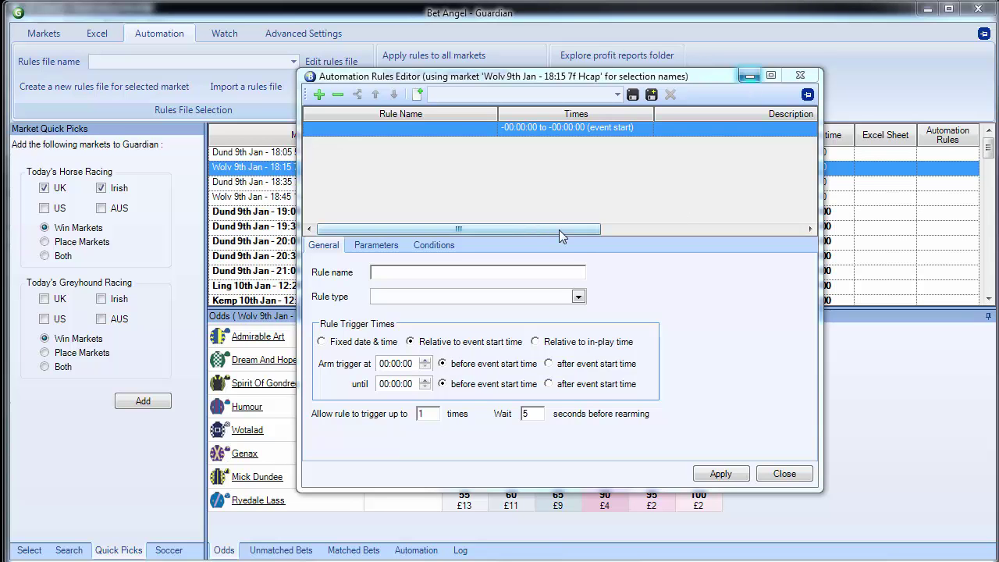
Set the rule type to Switch To This Market and check which parameters it needs
left_click(579, 298)
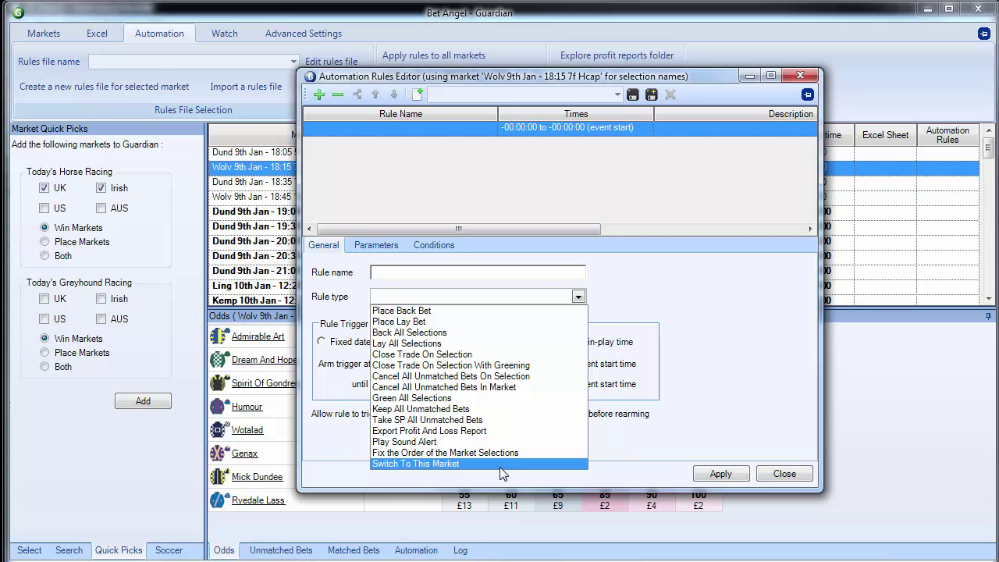
left_click(501, 464)
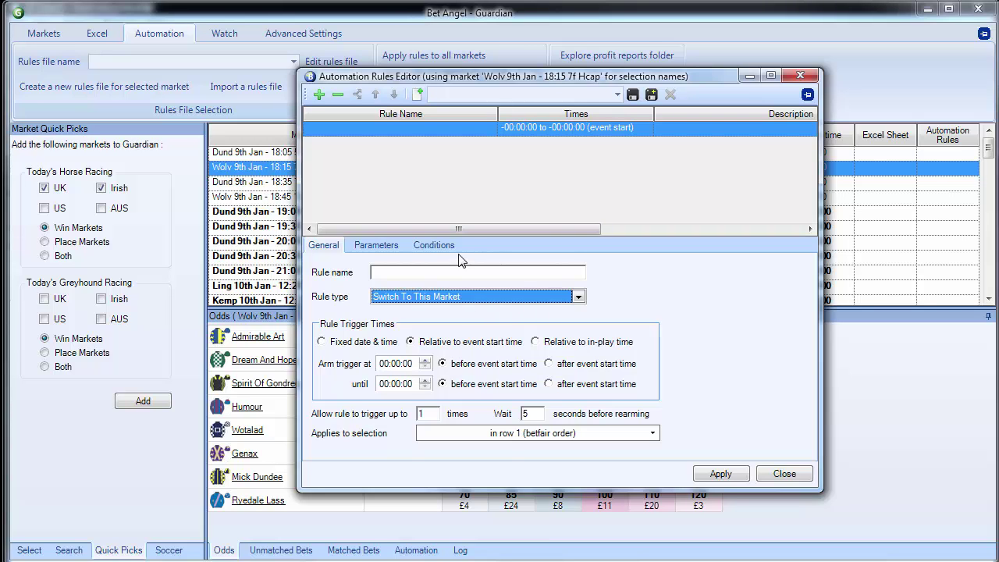
left_click(383, 248)
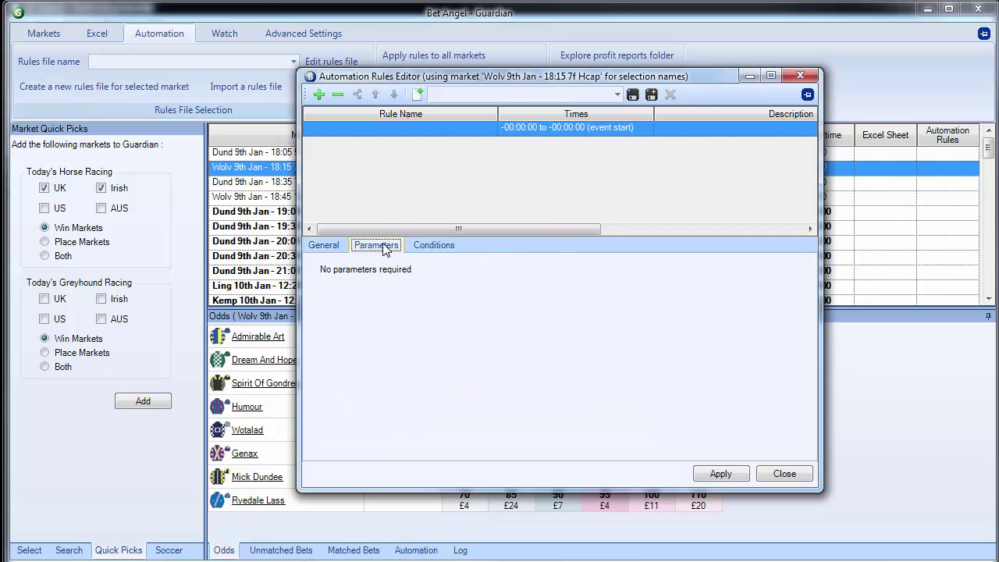
left_click(323, 245)
Set the rule type to Place Back Bet and review the available price options for placing the bet
left_click(465, 298)
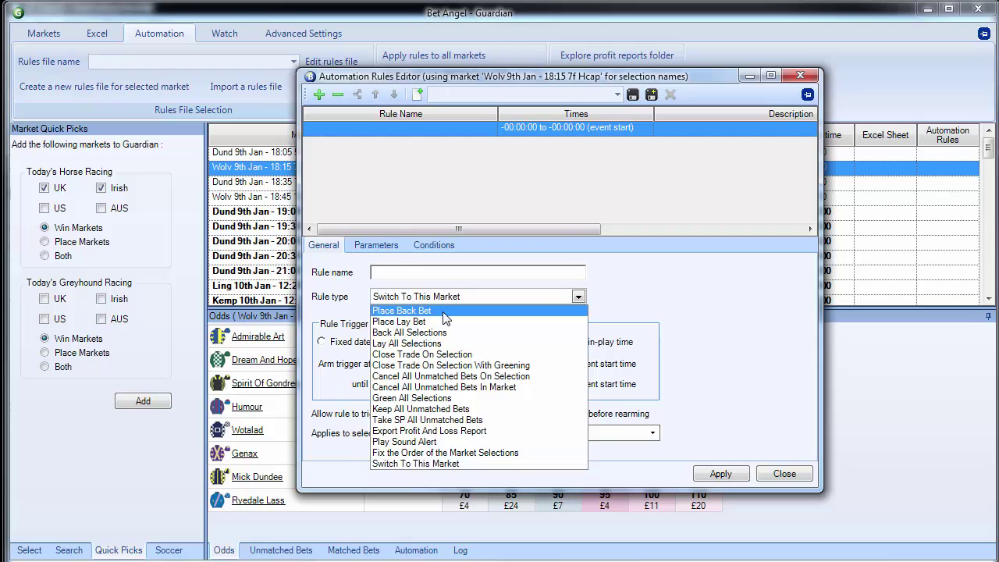
left_click(443, 313)
left_click(392, 248)
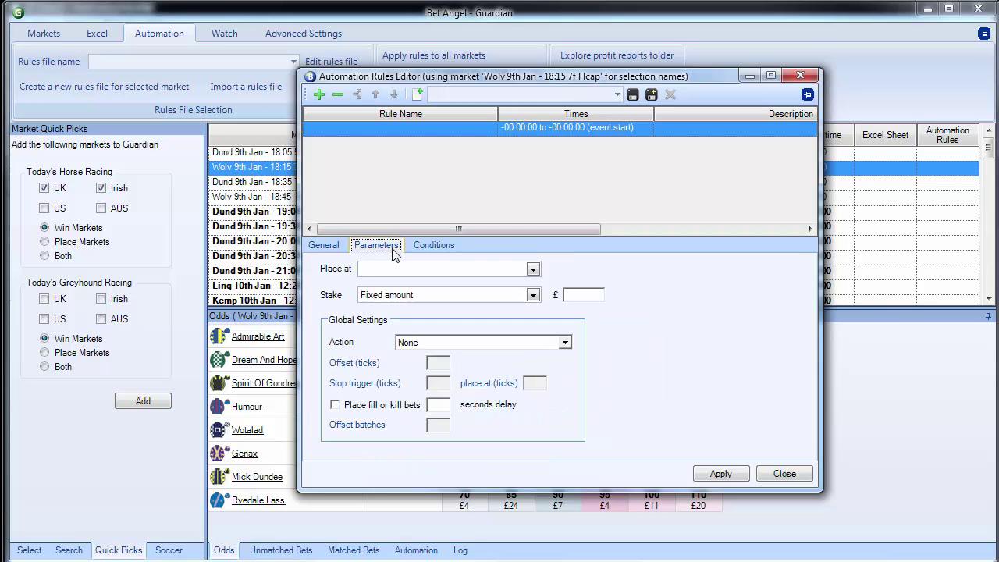
left_click(455, 270)
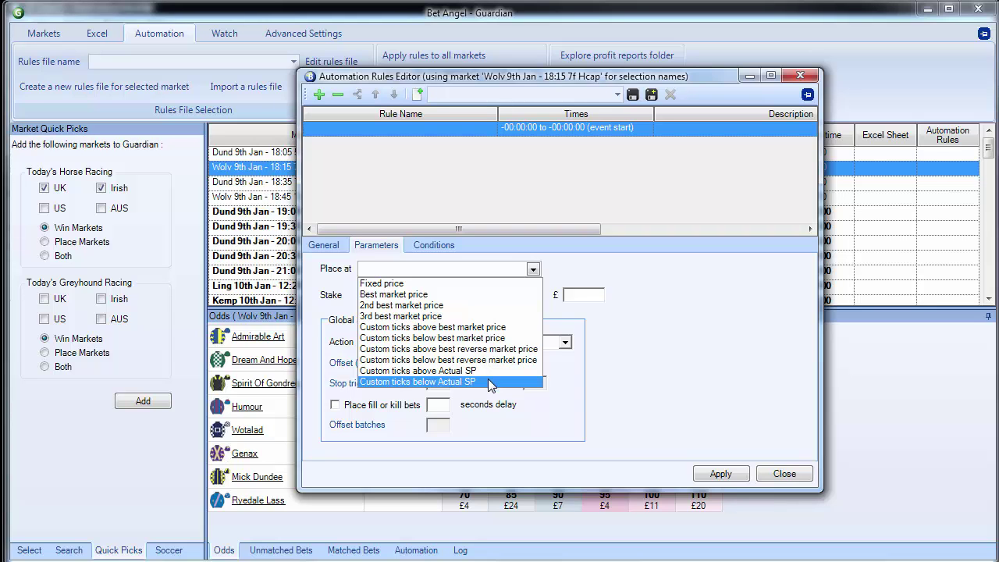
left_click(661, 361)
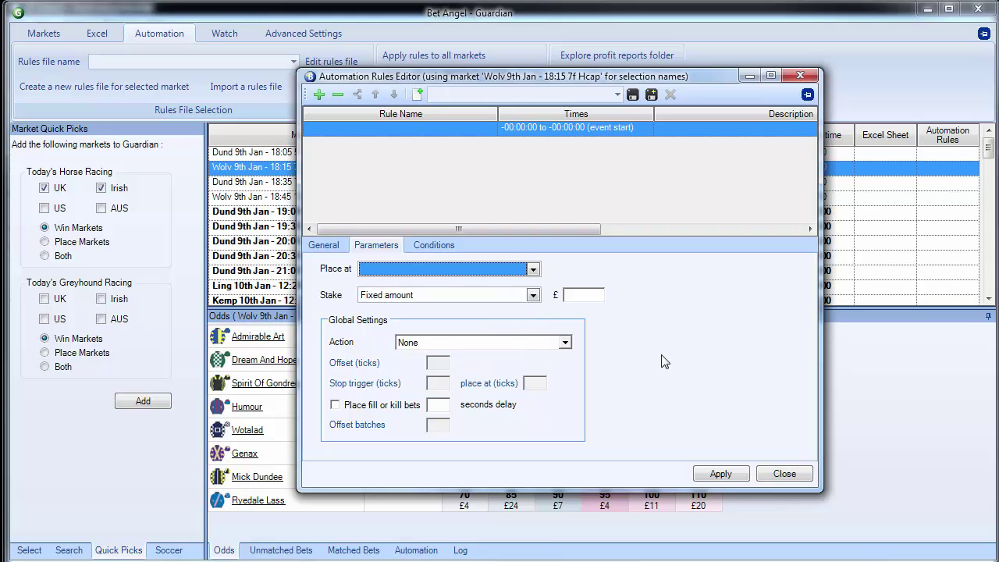
Add a Historic Fixed Odds condition to the rule, applied to the current selection
left_click(436, 247)
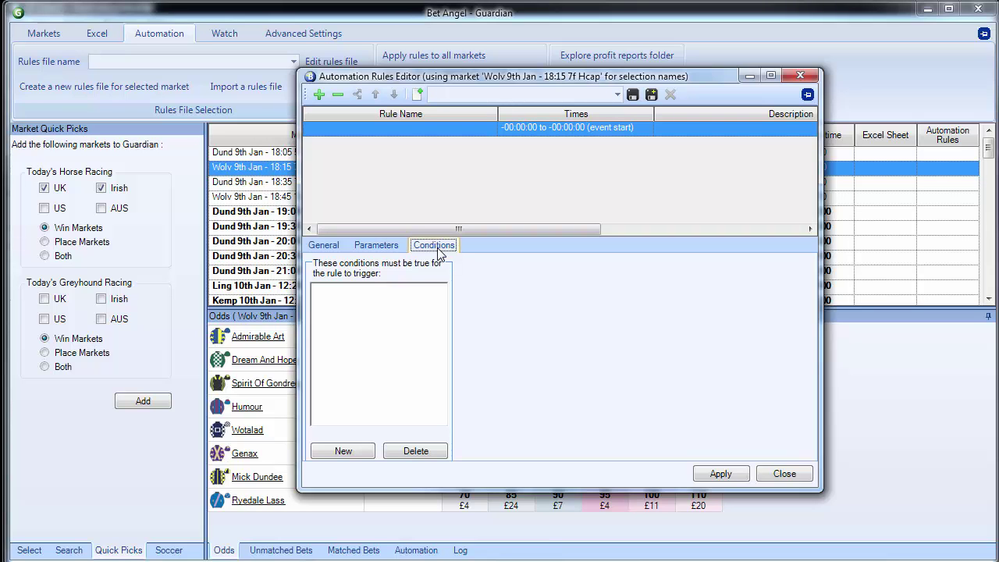
left_click(367, 450)
left_click(674, 271)
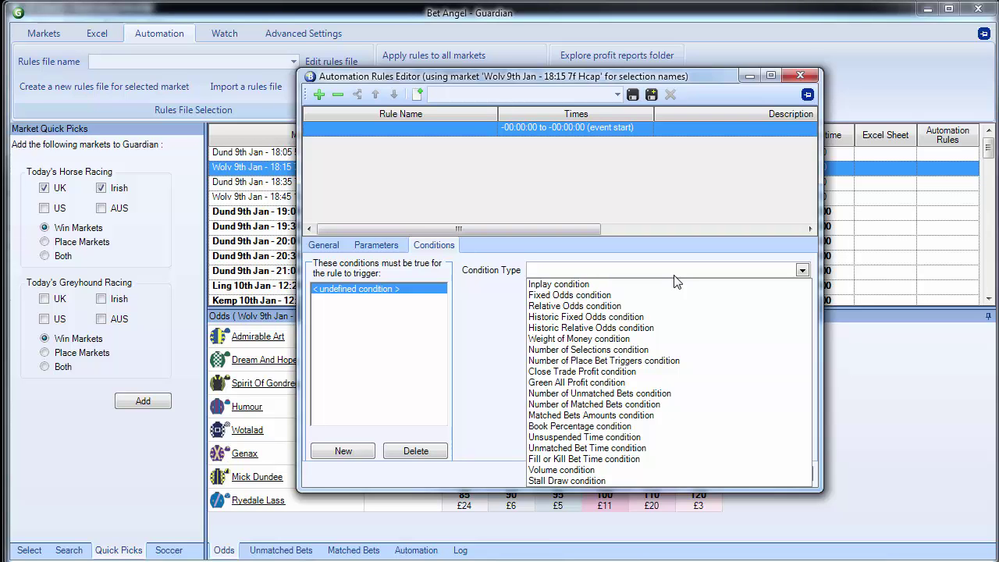
left_click(639, 317)
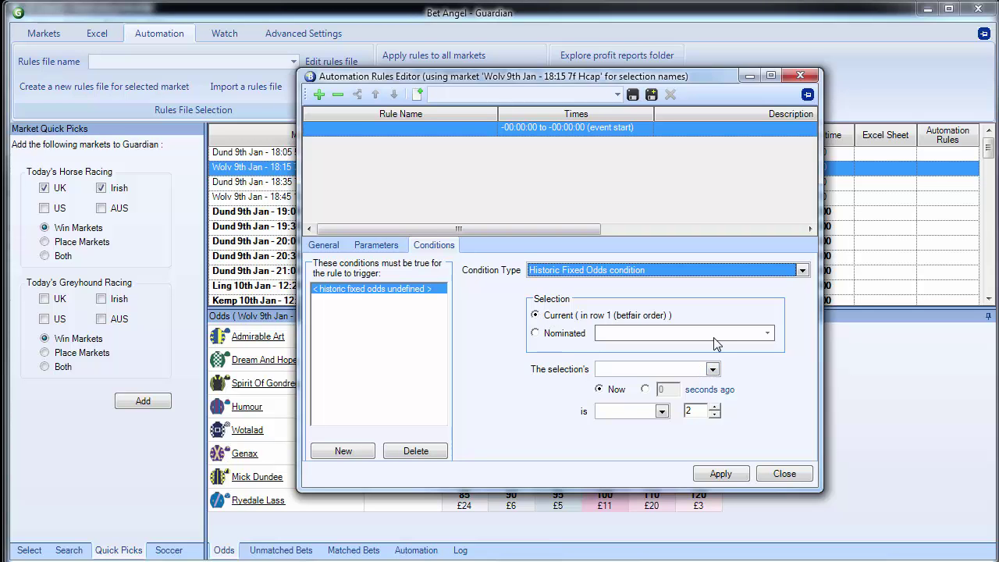
left_click(575, 339)
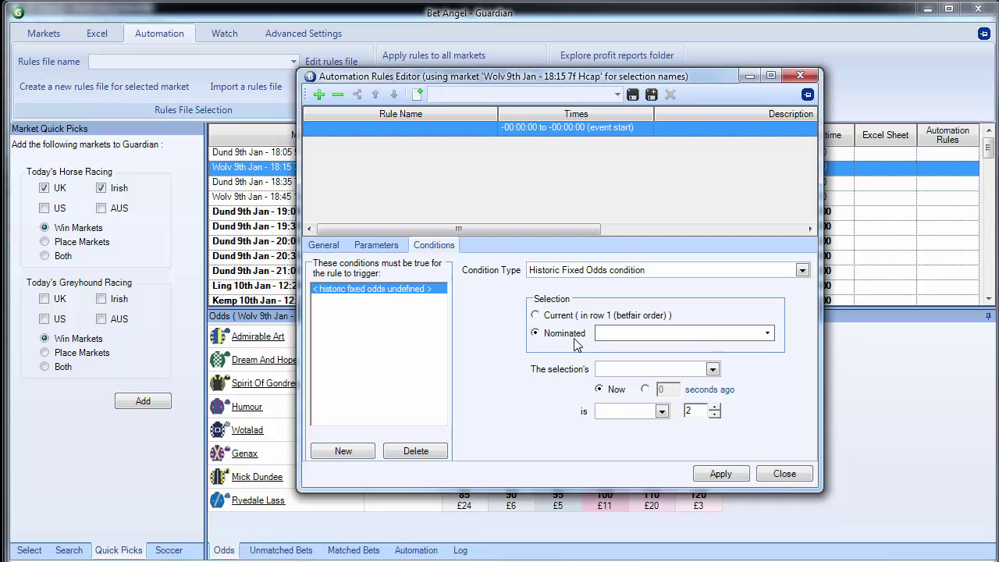
left_click(712, 342)
left_click(551, 316)
left_click(552, 316)
Make the condition evaluate the selection's Last Traded price from 120 seconds ago
left_click(712, 369)
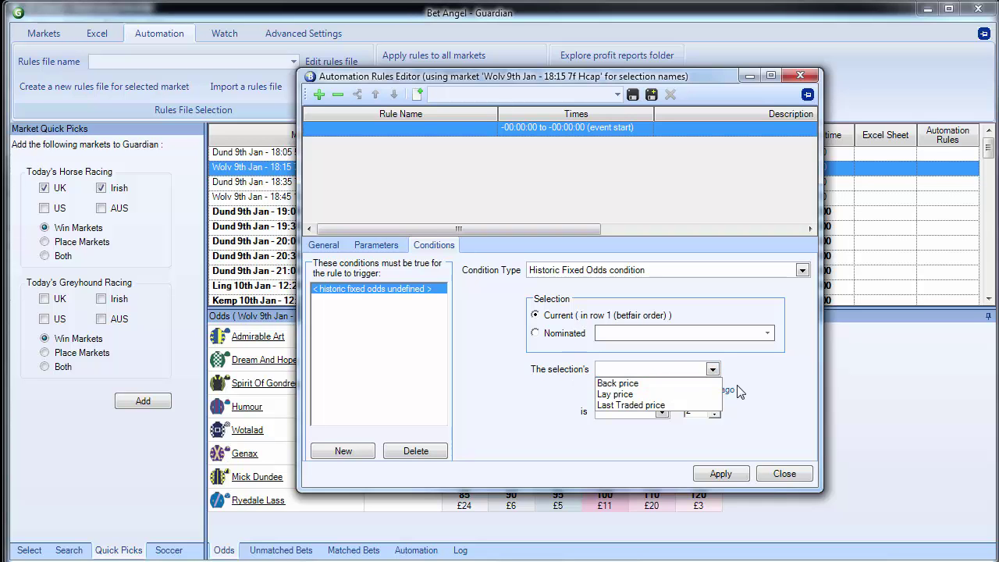
left_click(634, 406)
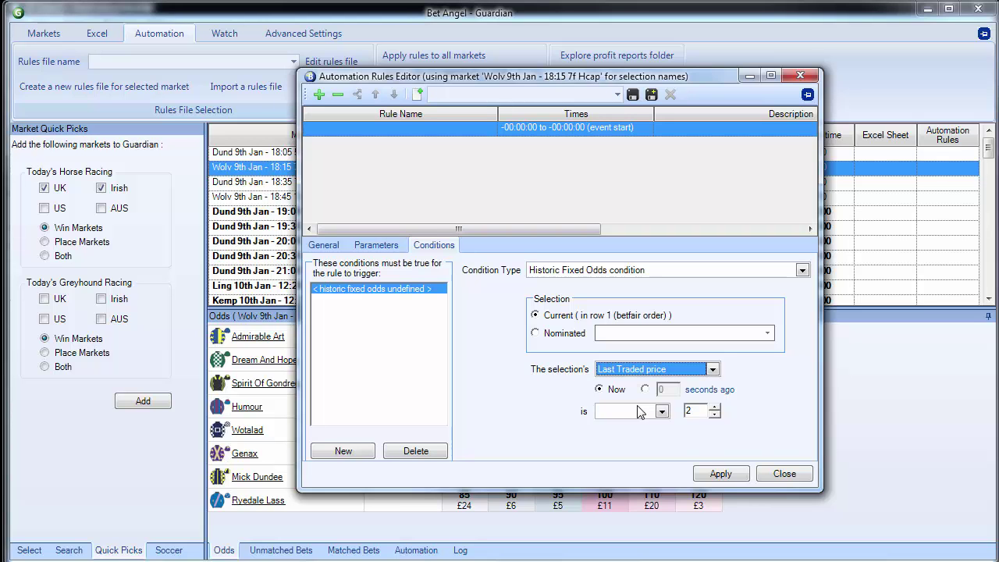
left_click(645, 389)
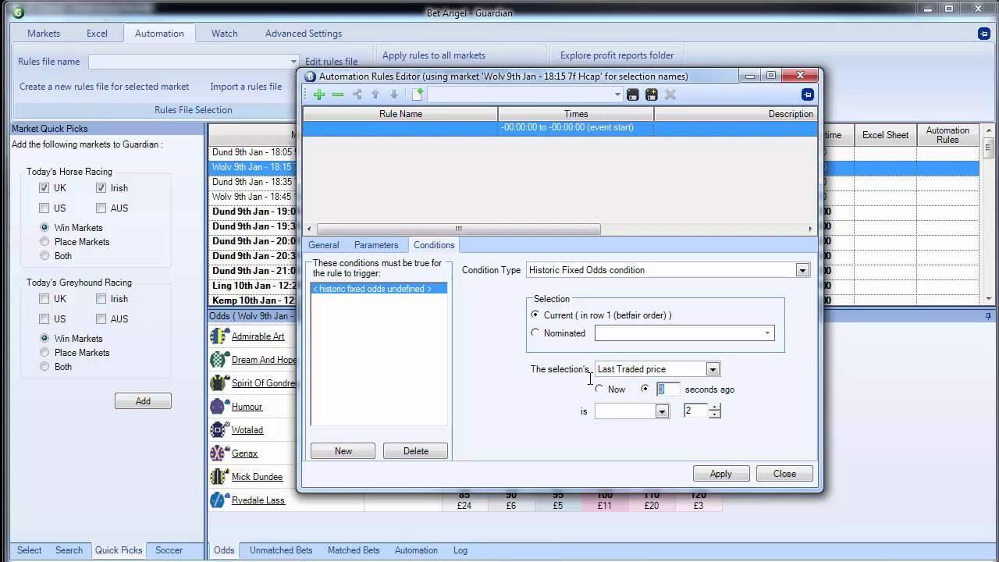
type("120")
left_click_drag(680, 395, 646, 390)
Require the historic price to be less than 2.22
left_click(659, 411)
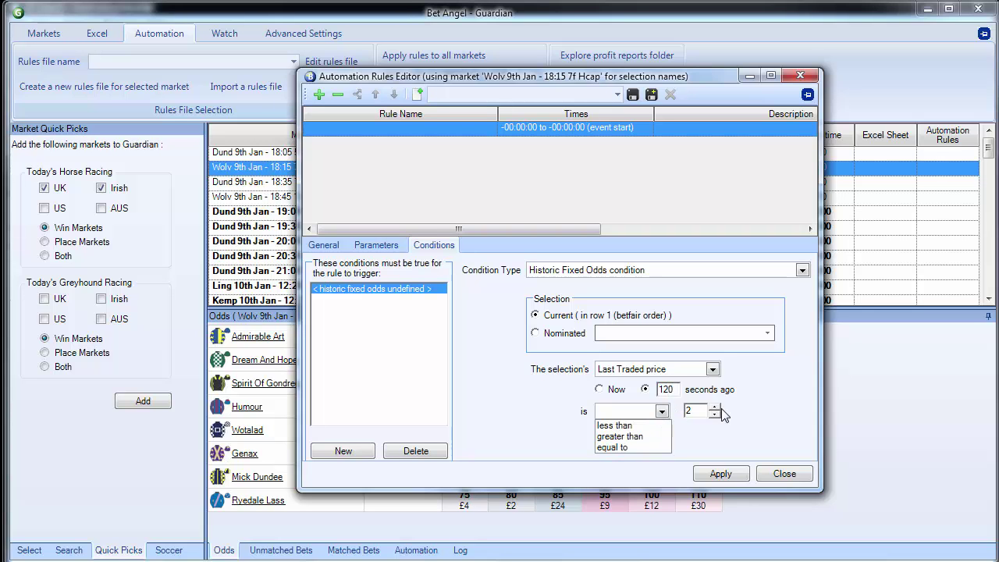
left_click(716, 410)
left_click(715, 407)
left_click(715, 407)
left_click(714, 407)
left_click(714, 406)
left_click(714, 406)
left_click(714, 406)
left_click(661, 411)
left_click(633, 426)
left_click(714, 407)
left_click(714, 407)
left_click(714, 407)
left_click(714, 407)
left_click(714, 407)
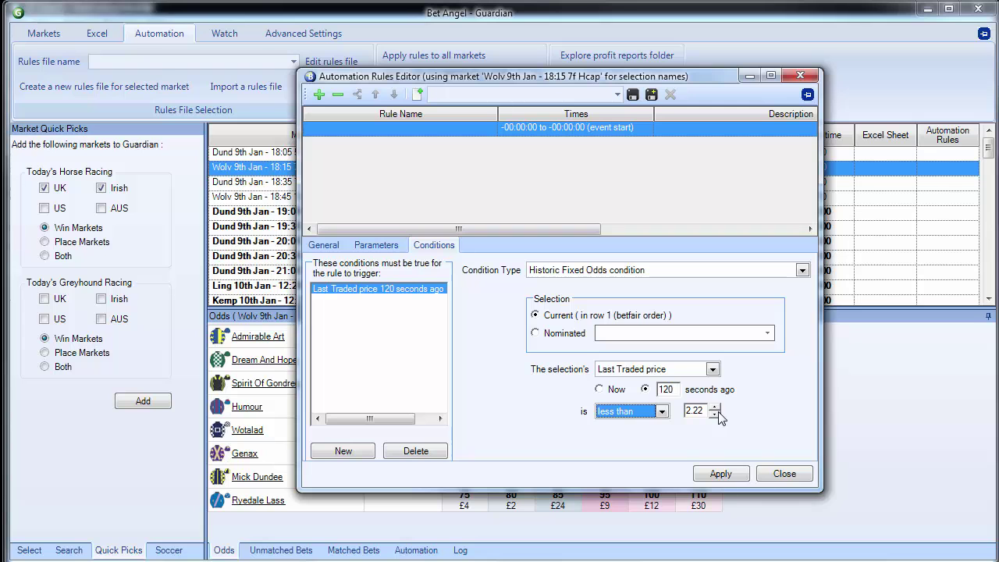
Change the condition type to Historic Relative Odds and enlarge the rules editor so all its settings fit
left_click(651, 270)
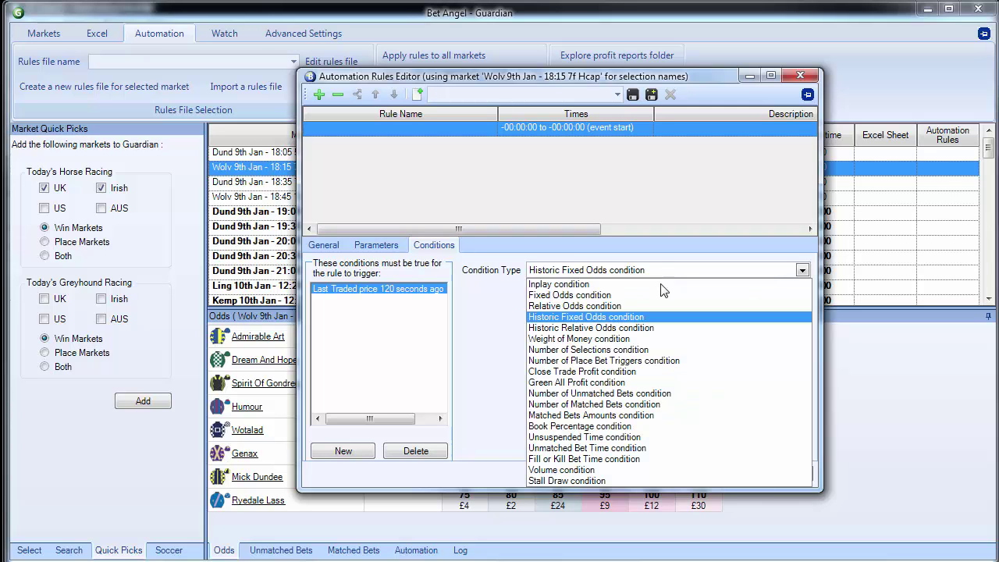
left_click(652, 330)
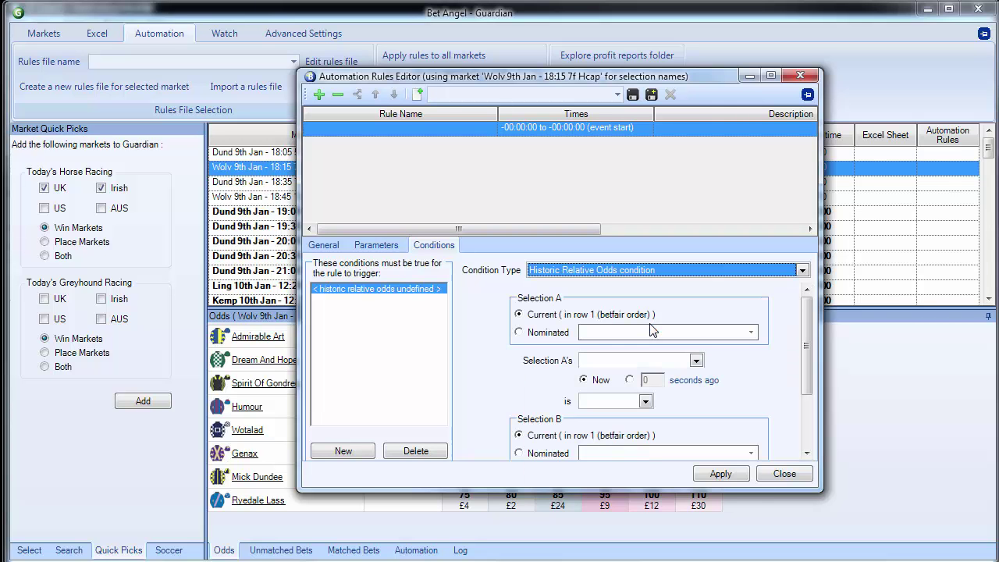
left_click_drag(710, 492, 709, 561)
left_click_drag(671, 78, 612, 31)
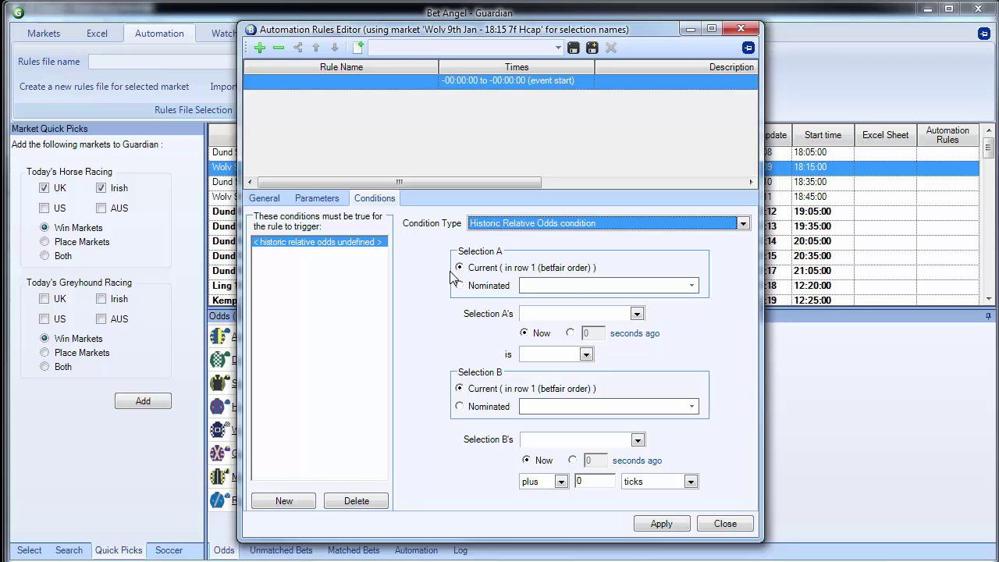
Set Selection A's value to the current Last Traded price with a less than comparison
left_click(637, 314)
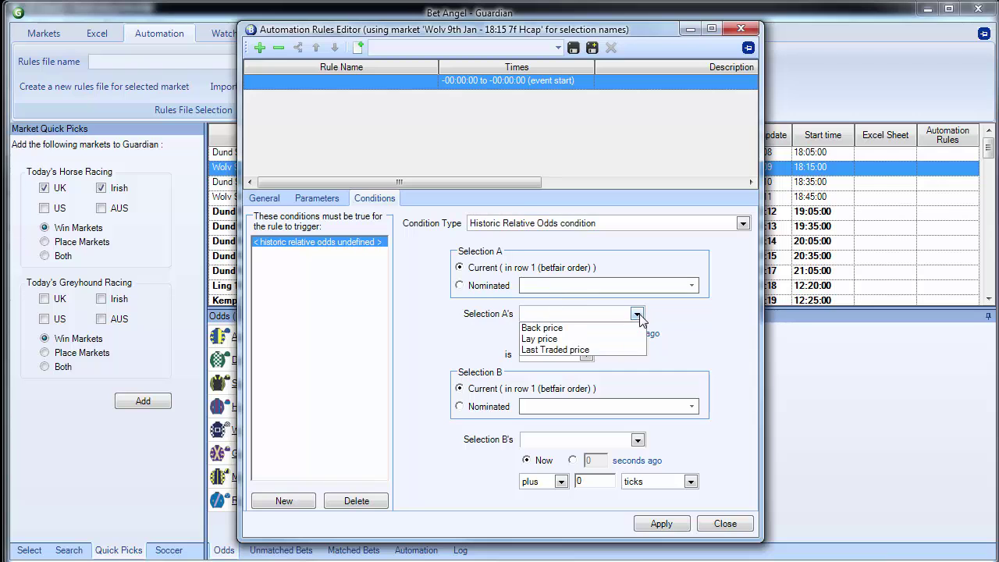
left_click(584, 350)
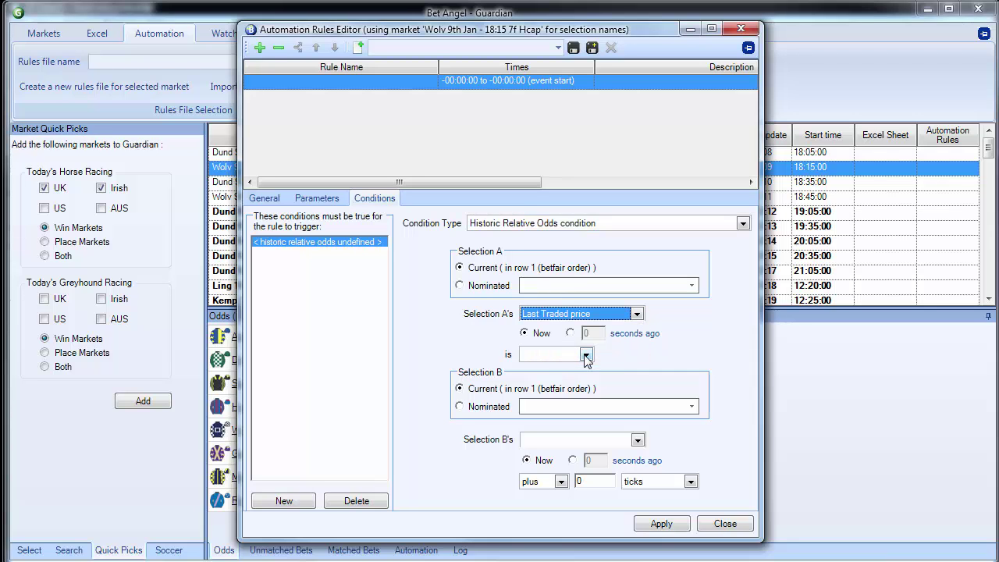
left_click(585, 355)
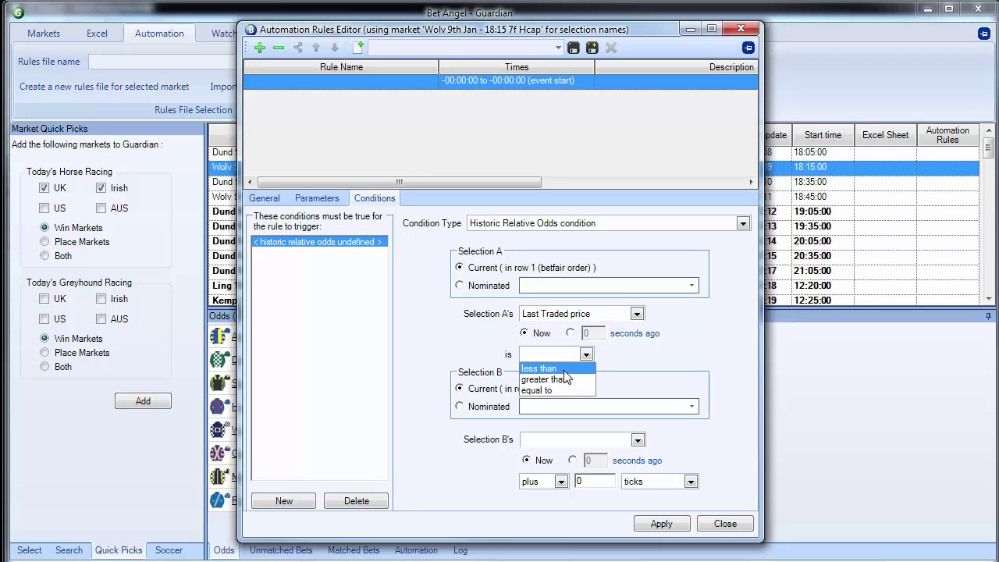
left_click(565, 368)
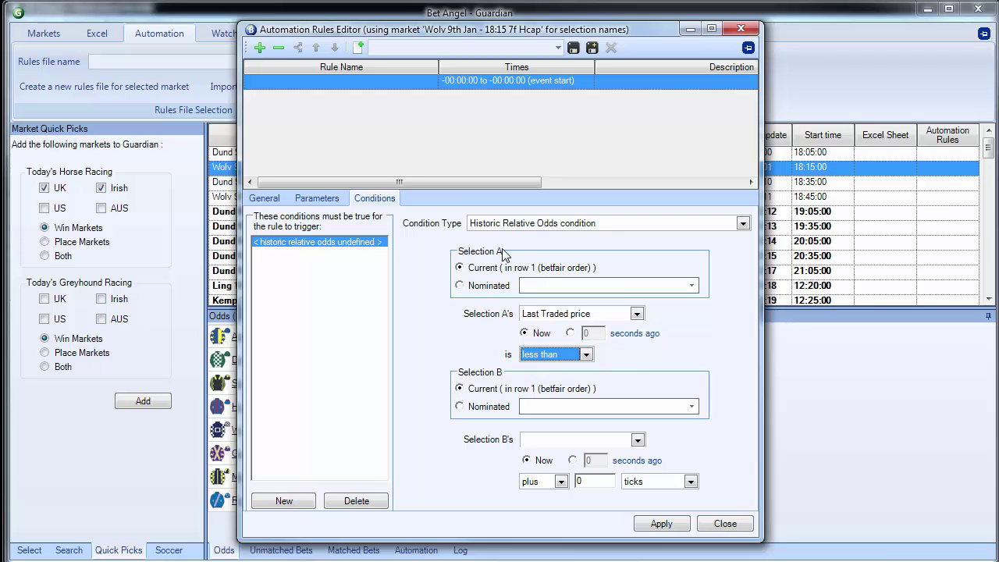
Compare against Selection B's Last Traded price from 180 seconds ago
left_click(638, 441)
left_click(592, 478)
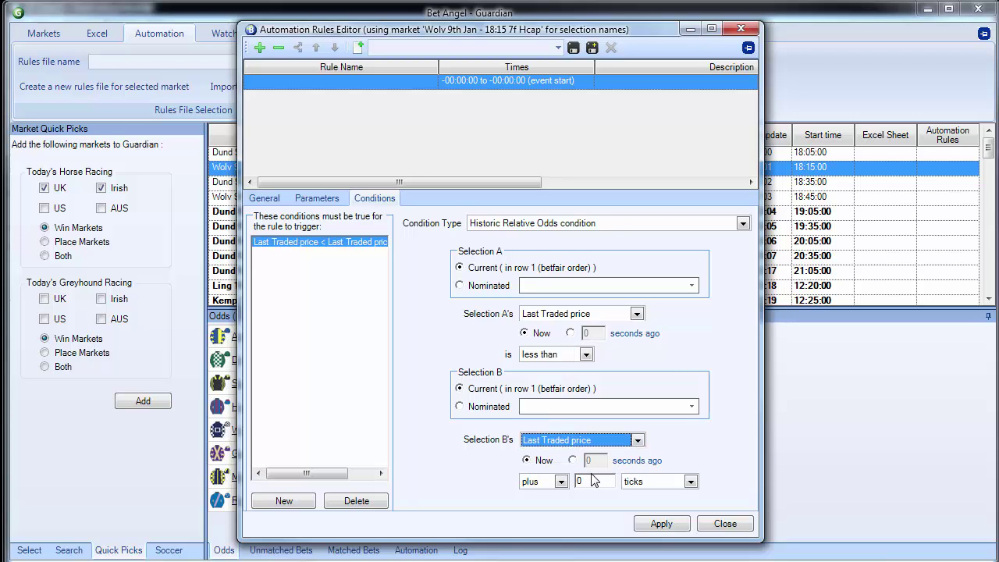
left_click(572, 461)
double_click(589, 461)
type("60")
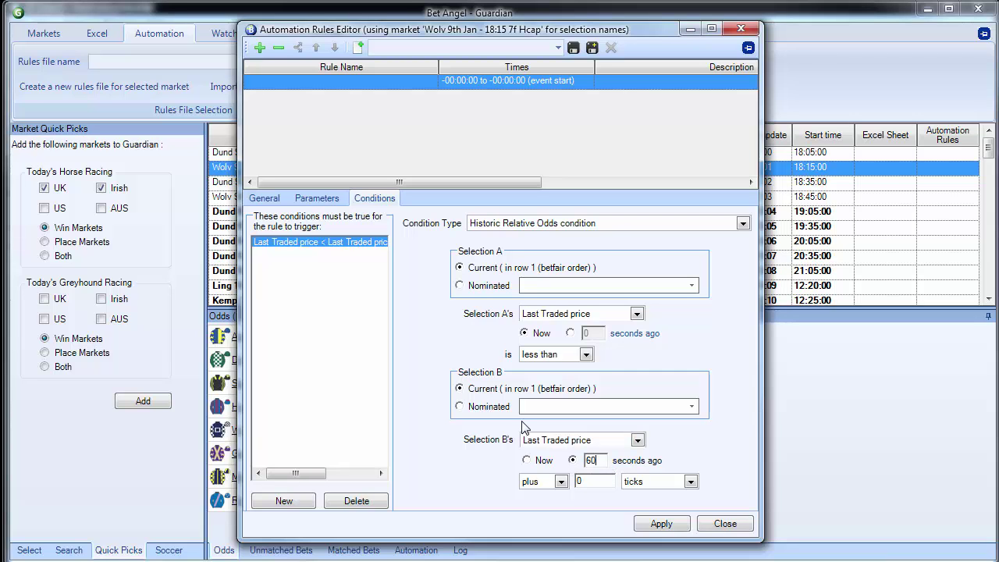
key("BackSpace")
key("BackSpace")
type("120")
key("BackSpace")
key("BackSpace")
type("80")
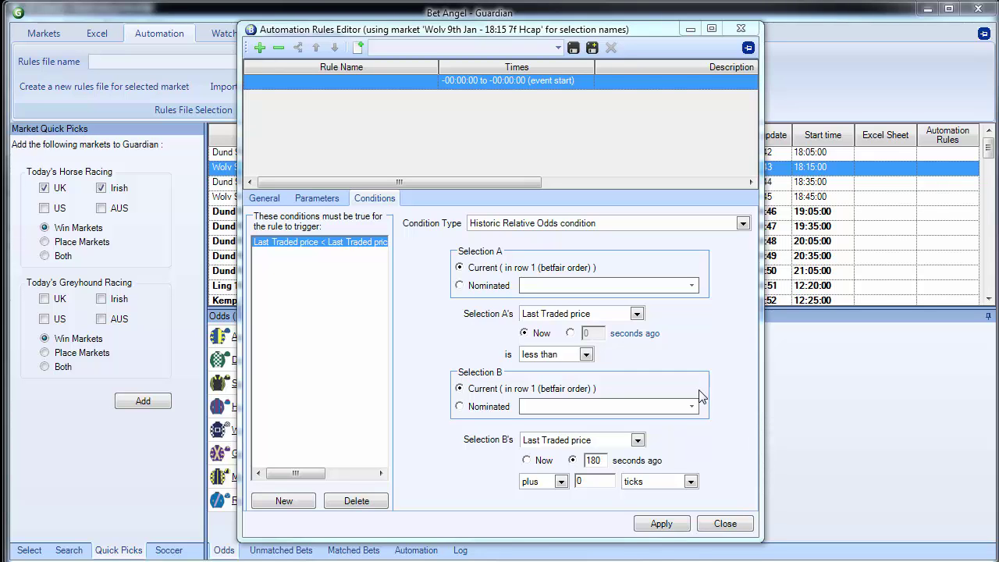
Change the condition to Number of Place Bet Triggers, requiring fewer than 10 triggers on the selection
left_click(591, 225)
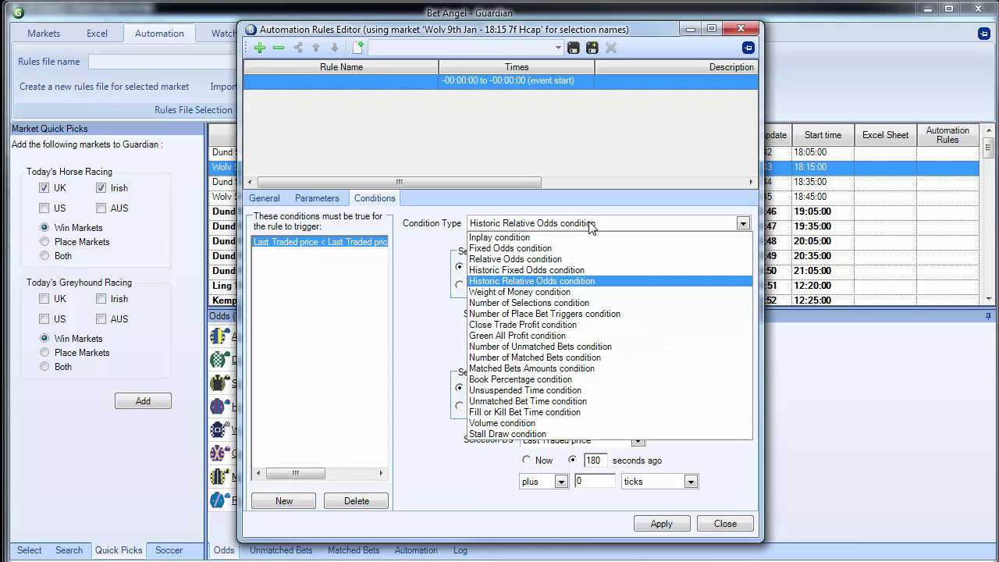
left_click(584, 313)
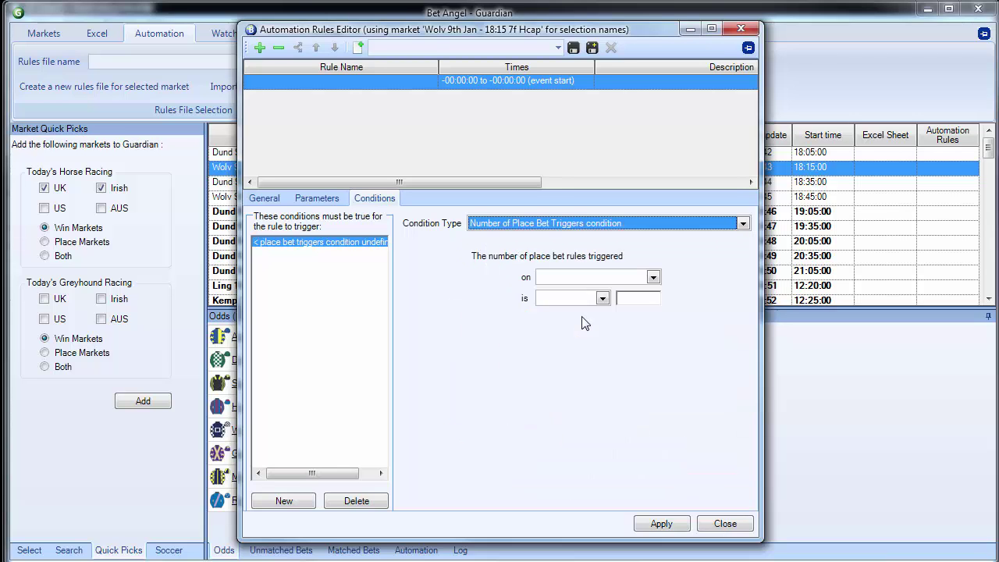
left_click(654, 277)
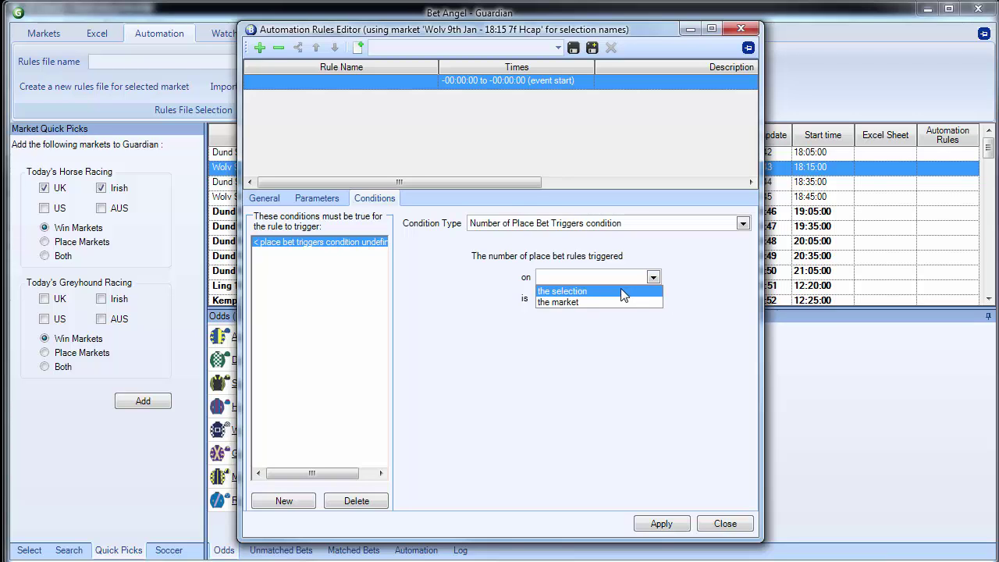
left_click(610, 292)
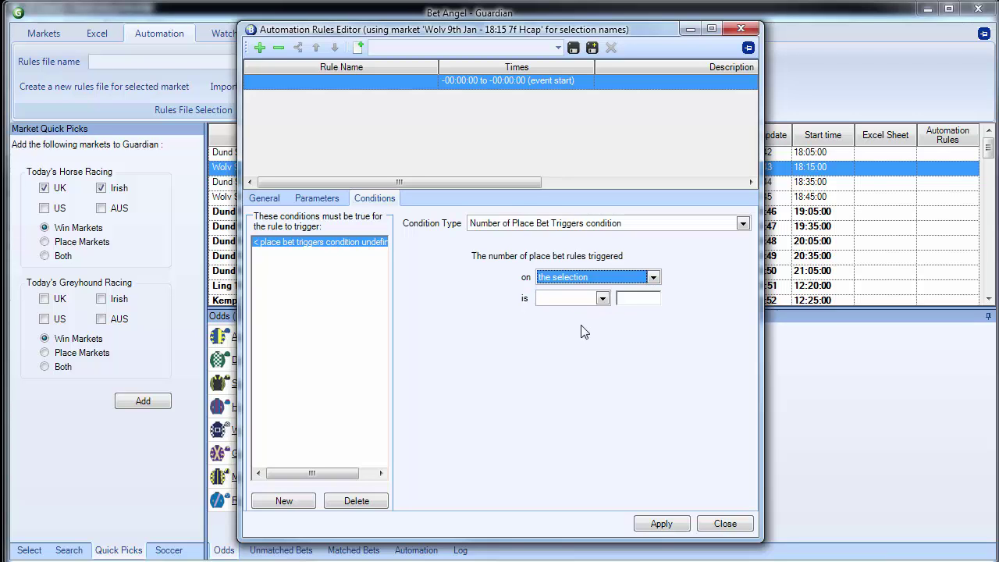
left_click(602, 299)
left_click(559, 313)
left_click(653, 299)
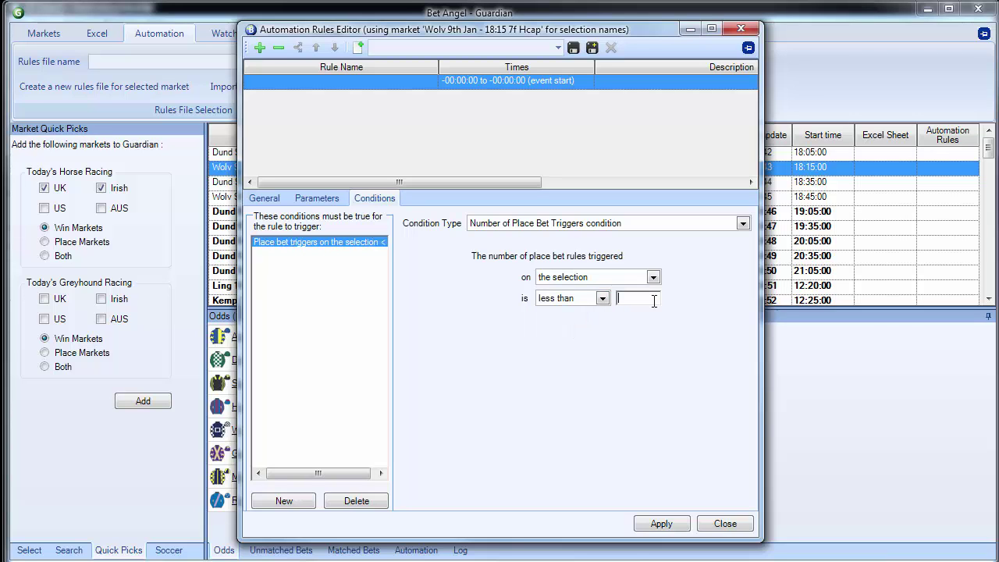
type("10")
Change the condition to Number of Matched Bets, requiring less than 10 matched bets on the selection
left_click(608, 224)
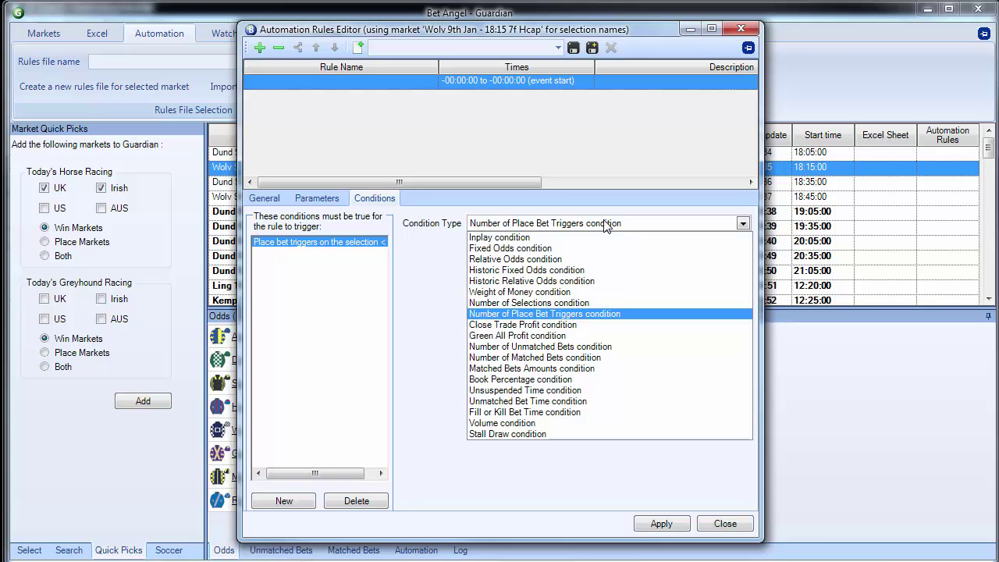
left_click(584, 357)
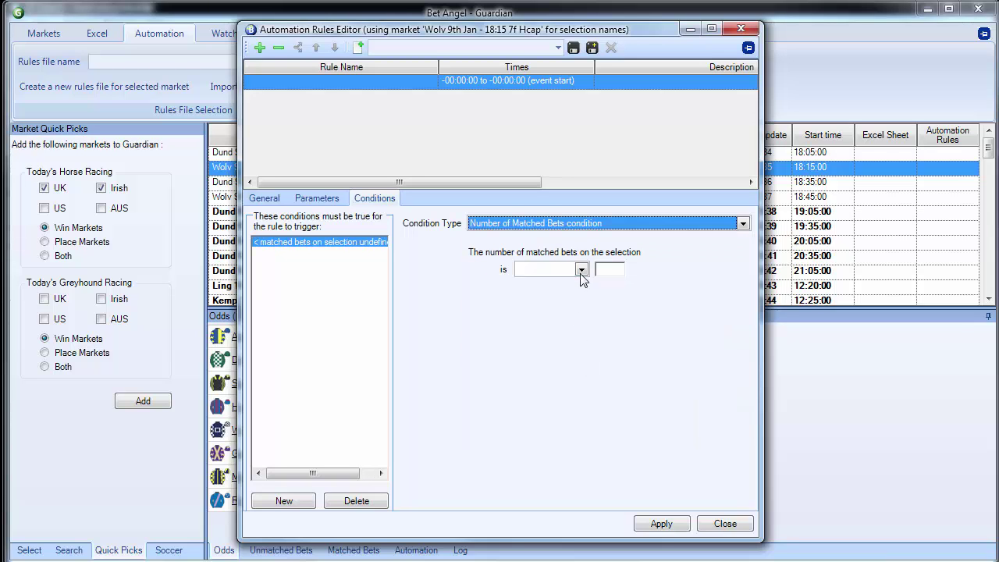
left_click(582, 269)
left_click(581, 282)
left_click(617, 269)
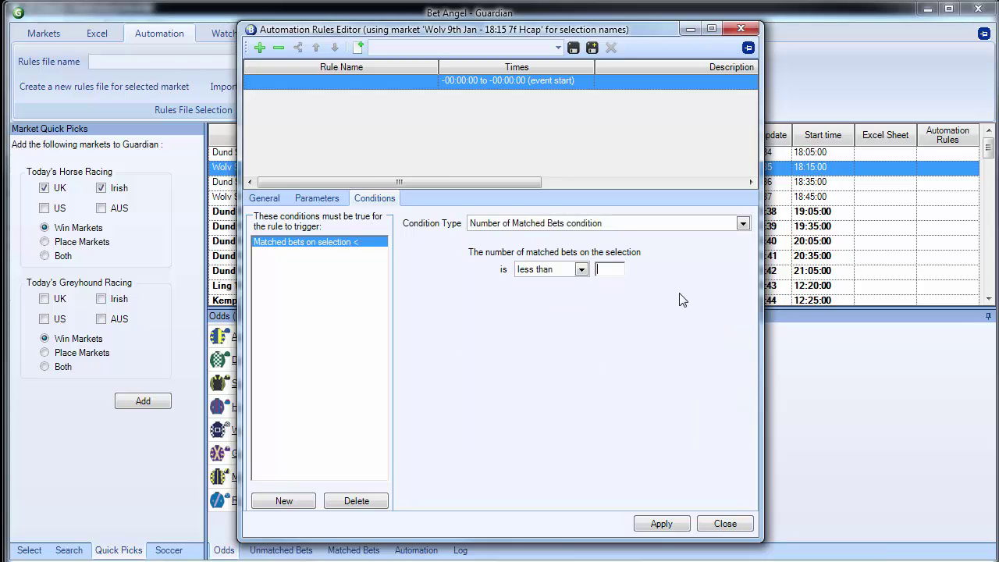
type("10")
Change the condition to Matched Bets Amounts, requiring the selection's total matched Back bets to be greater than a fixed £100
left_click(610, 227)
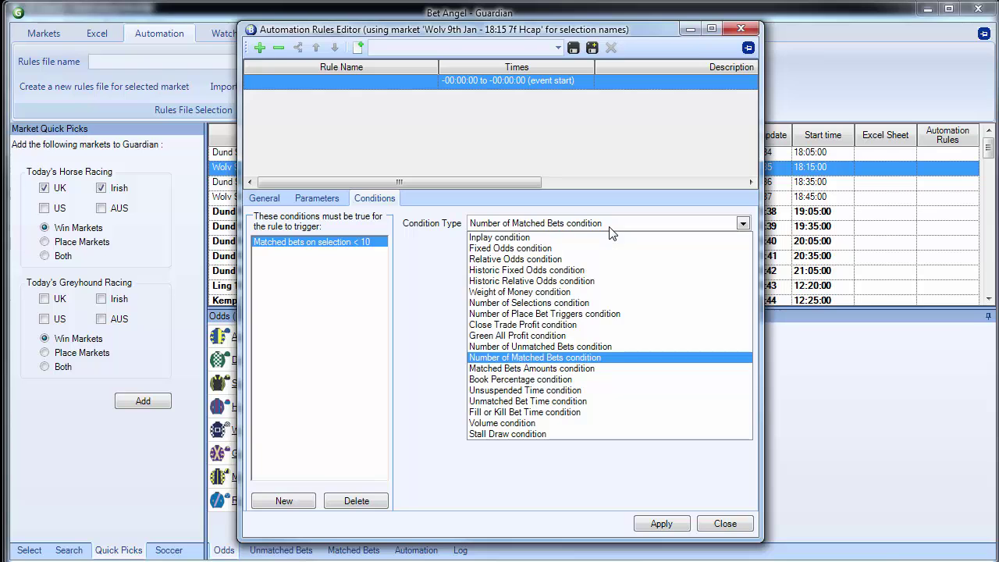
left_click(572, 370)
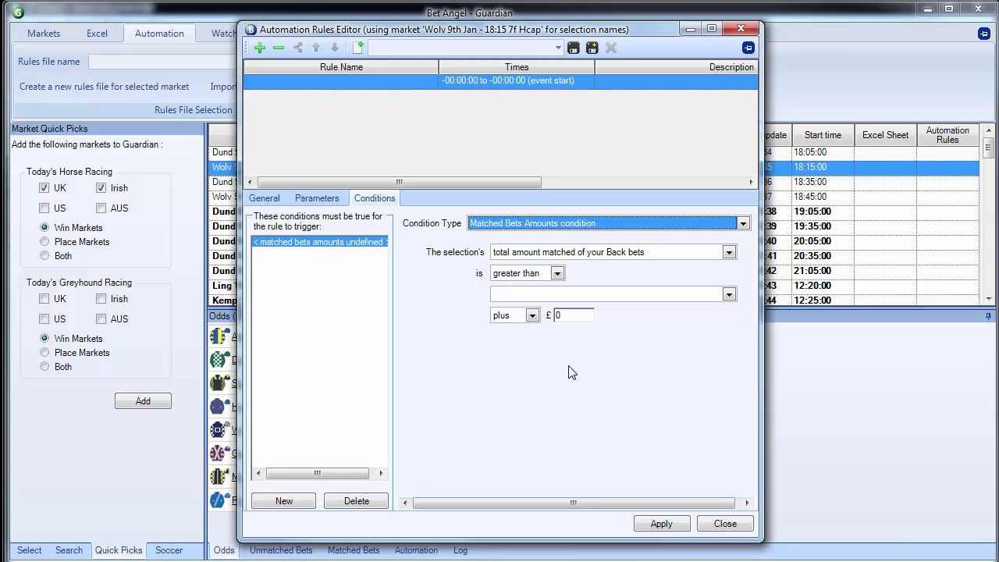
left_click(558, 273)
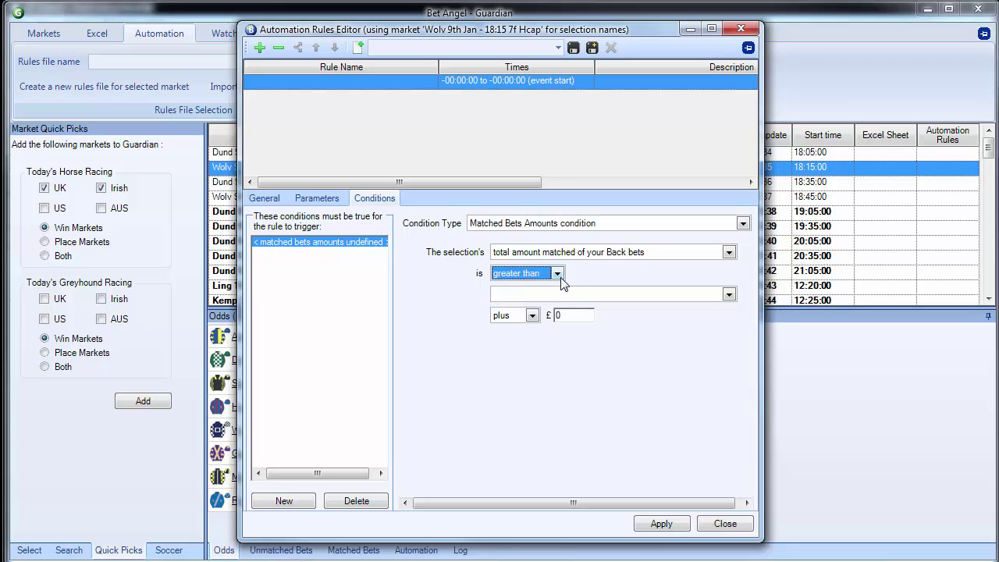
left_click(520, 297)
left_click(601, 294)
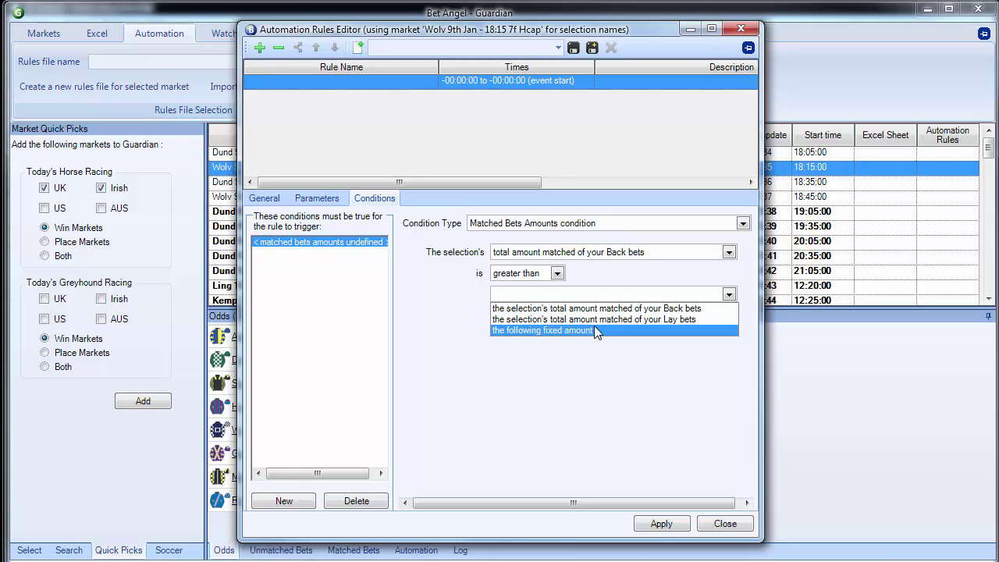
left_click(596, 330)
left_click(611, 294)
left_click(561, 320)
left_click(495, 313)
type("100")
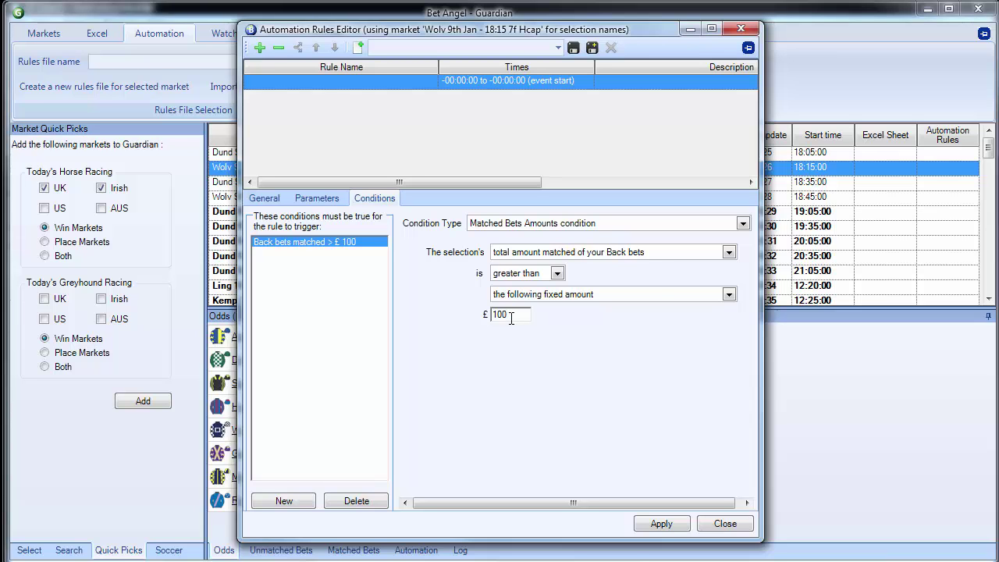
Open the choice of condition types for the rule's existing condition
left_click(652, 226)
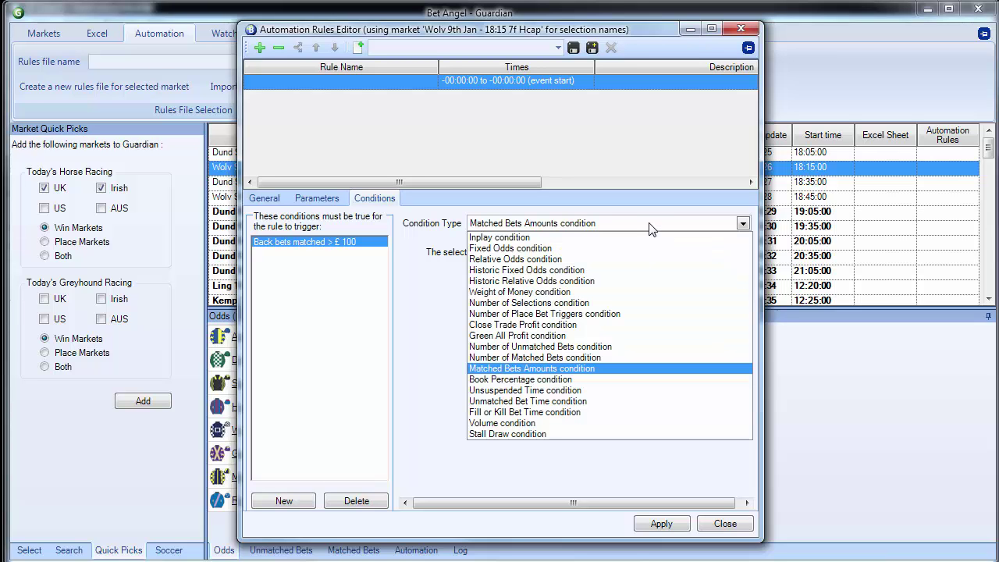